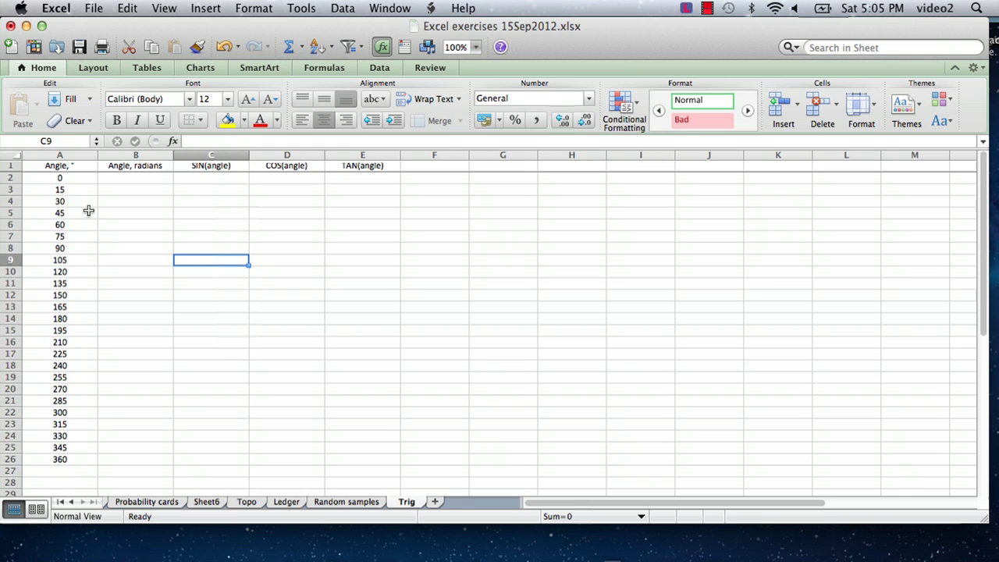
Step: Zoom the Trig sheet from 100% to 175% so the angle table is easier to read
scroll(88, 210, "up", 3)
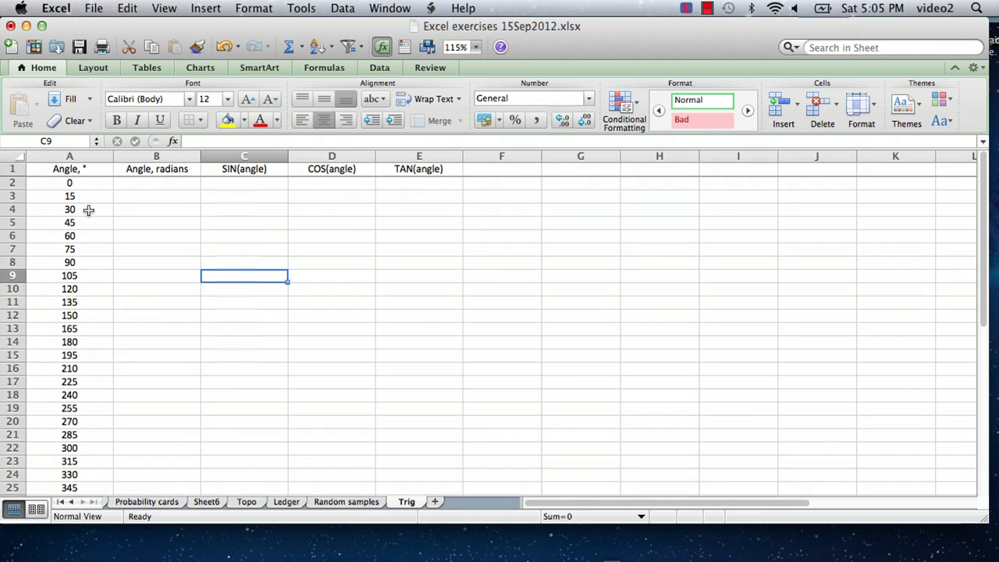
scroll(88, 210, "up", 2)
scroll(89, 210, "up", 2)
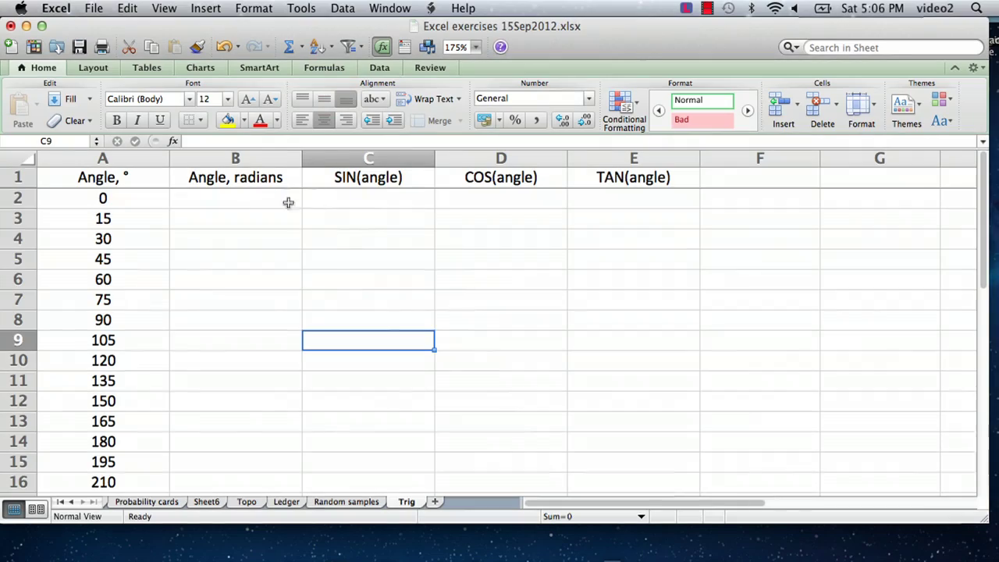
Step: Enter =A2*PI()/180 in B2 to convert the 0° angle to radians
left_click(221, 203)
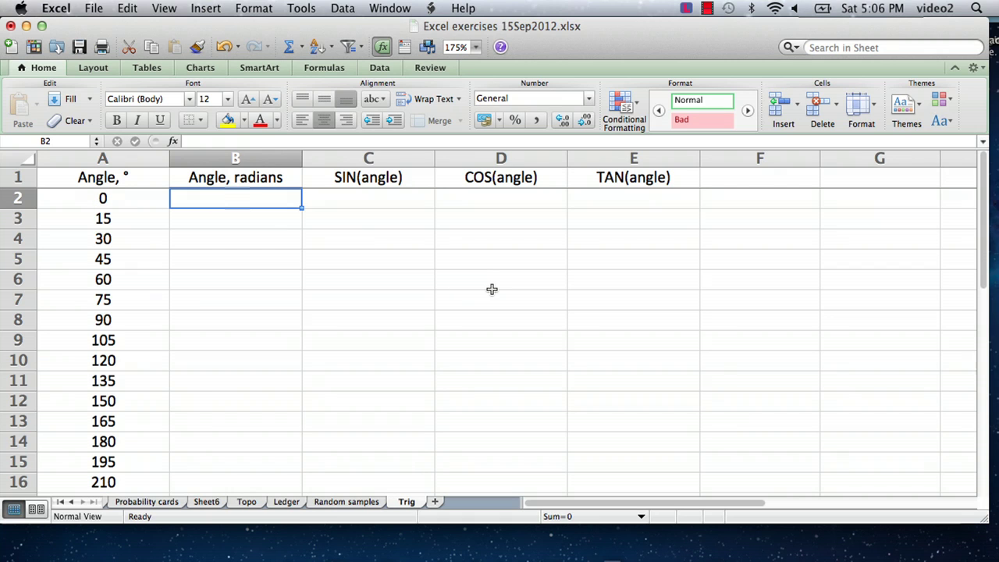
type("=")
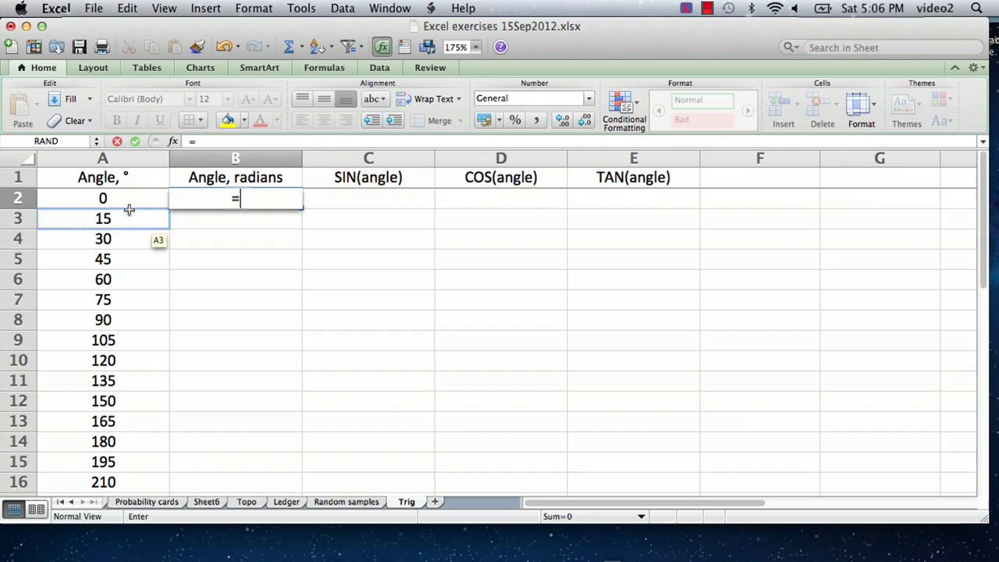
left_click(129, 198)
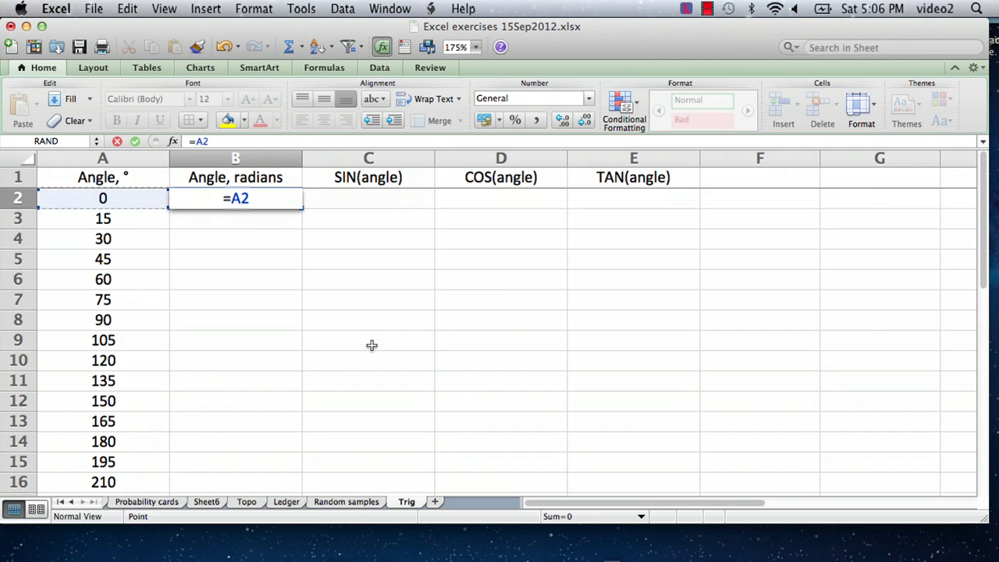
type("*")
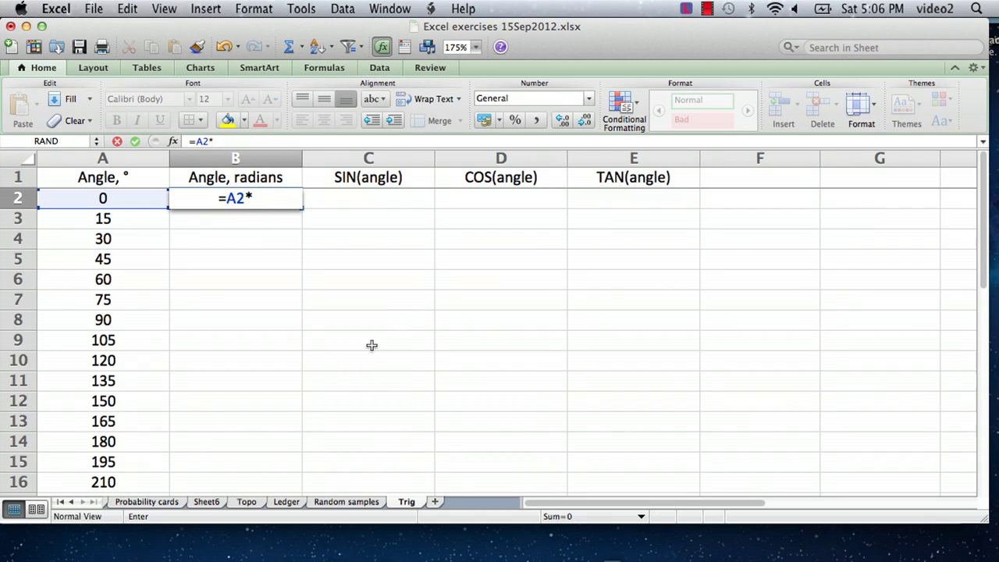
type("PI(")
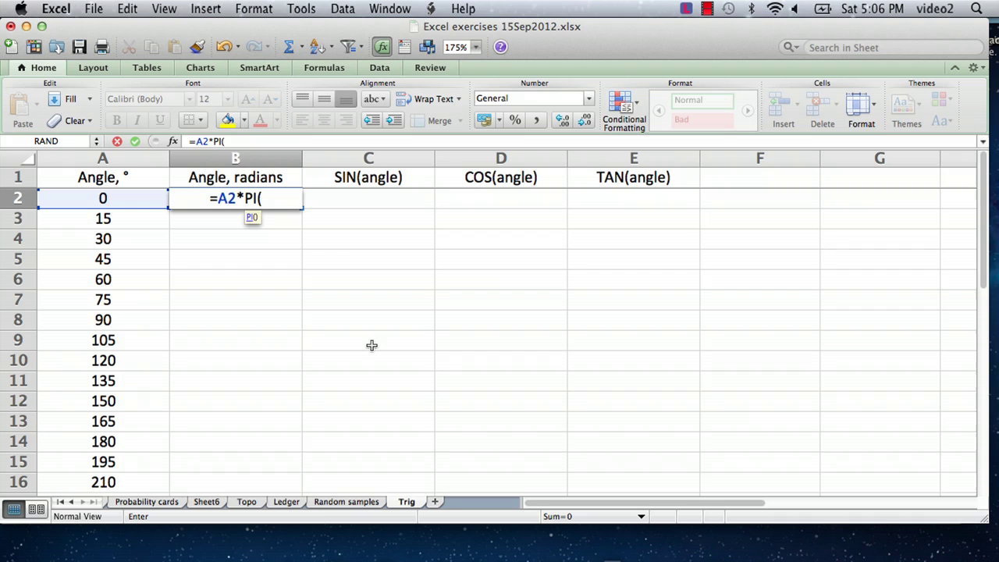
type(")")
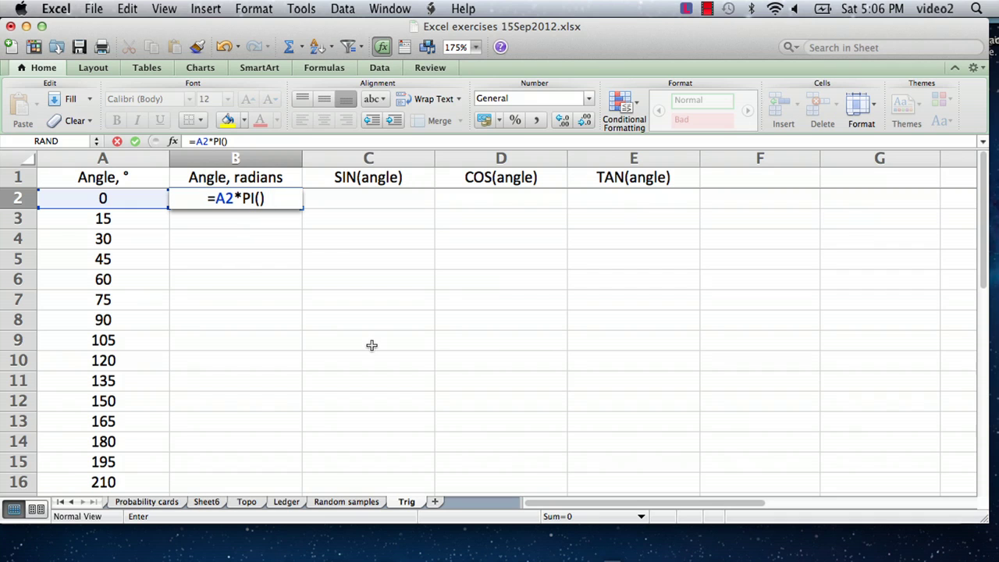
type("/180")
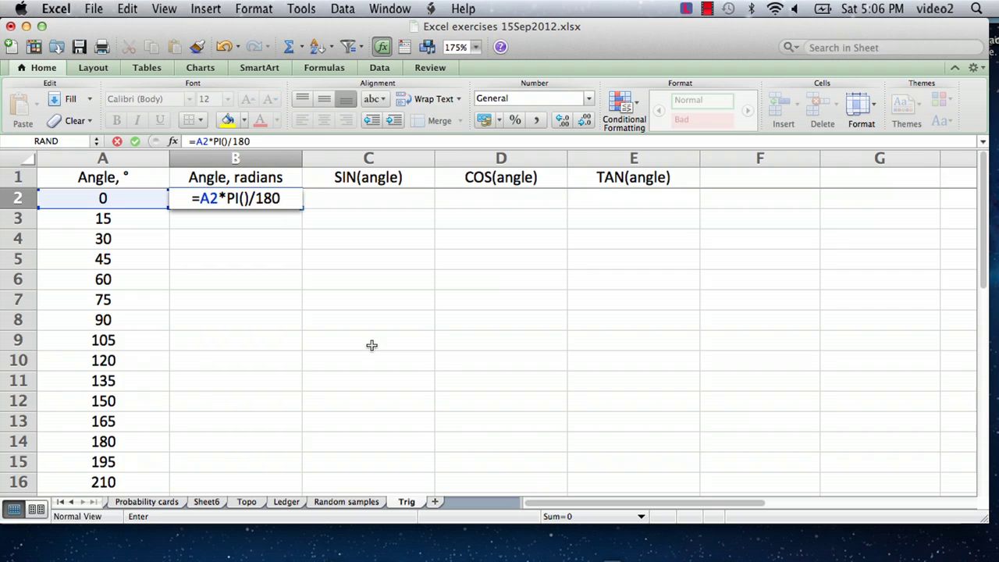
key("Return")
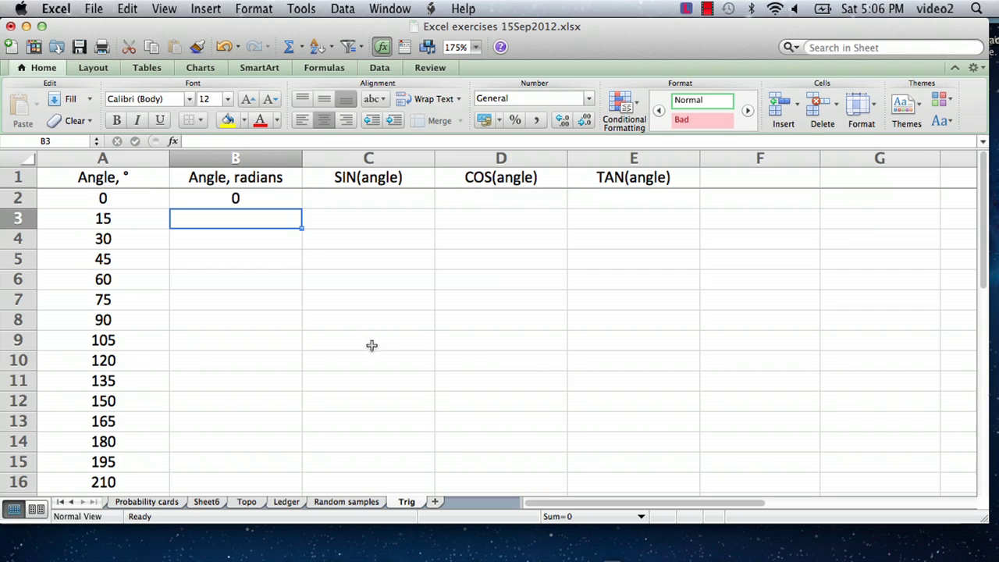
left_click(207, 199)
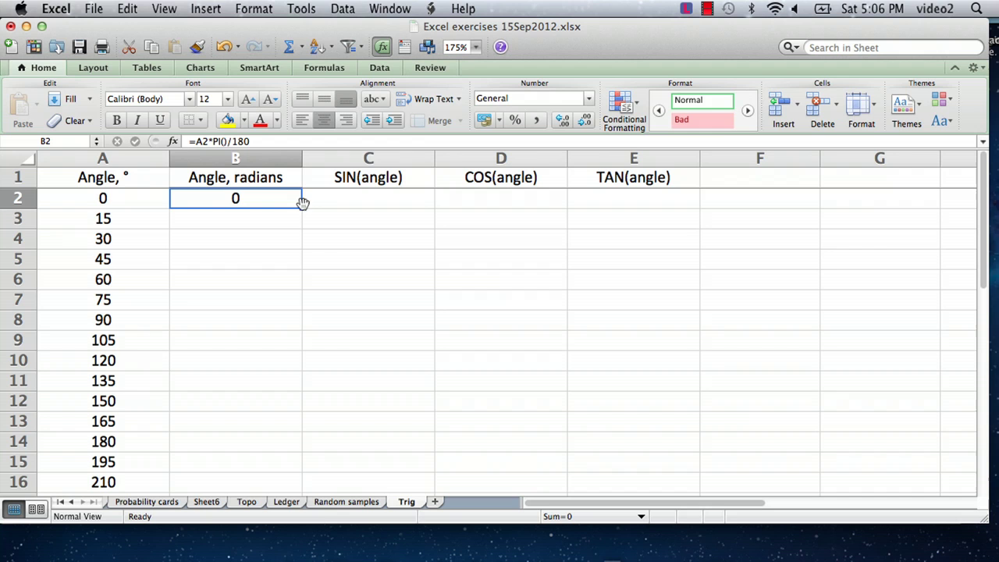
left_click_drag(301, 208, 292, 367)
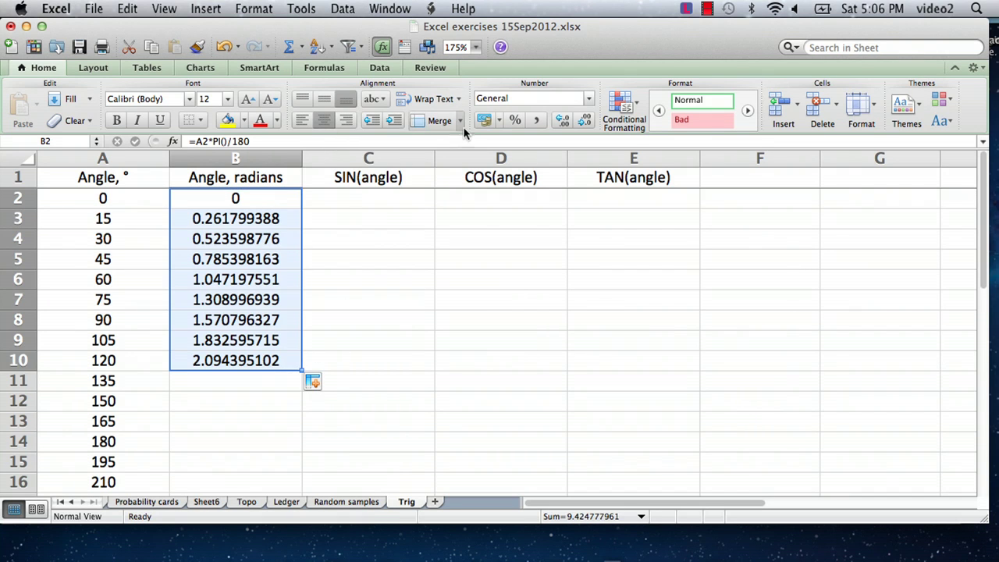
left_click(562, 119)
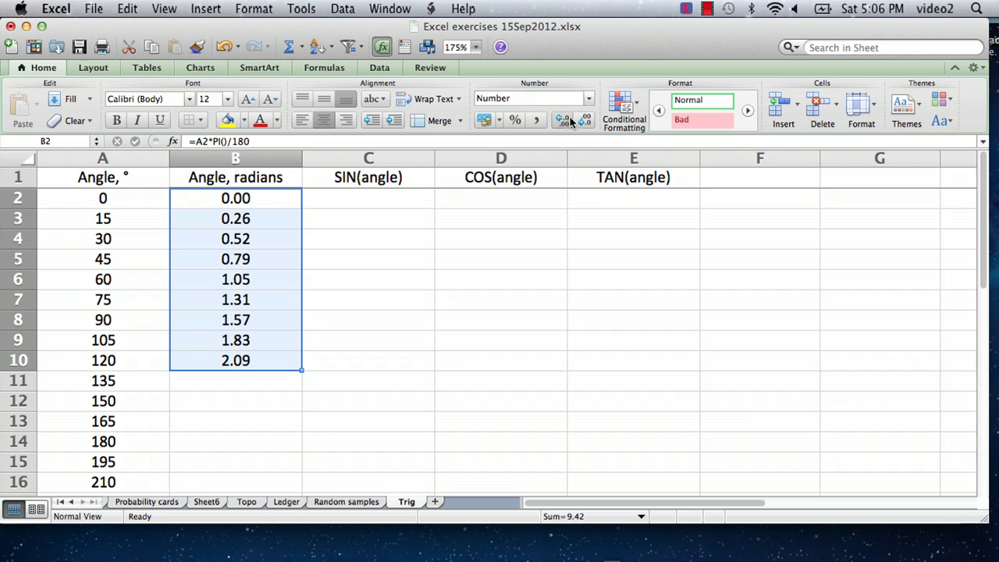
left_click(563, 119)
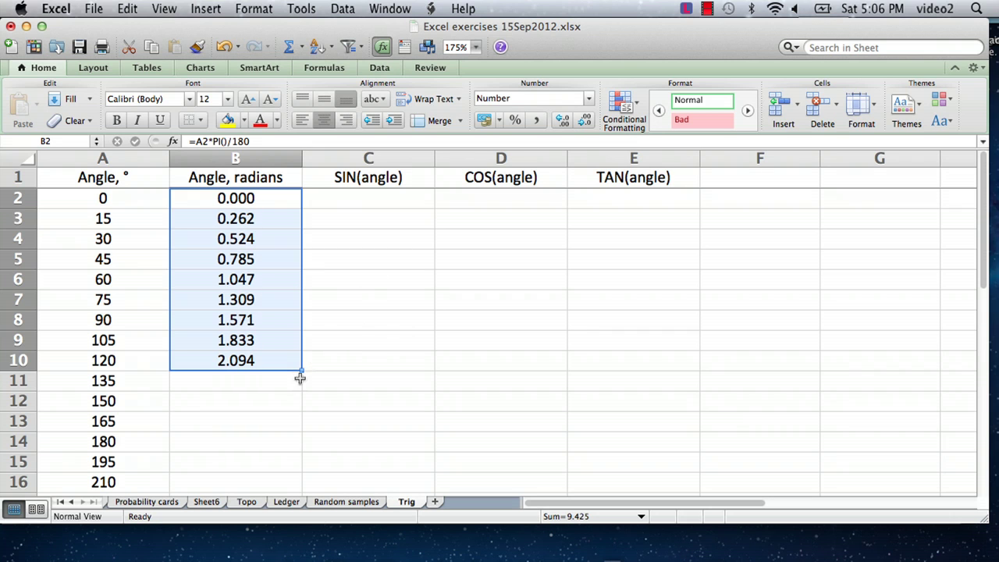
left_click_drag(301, 367, 277, 434)
scroll(319, 379, "up", 5)
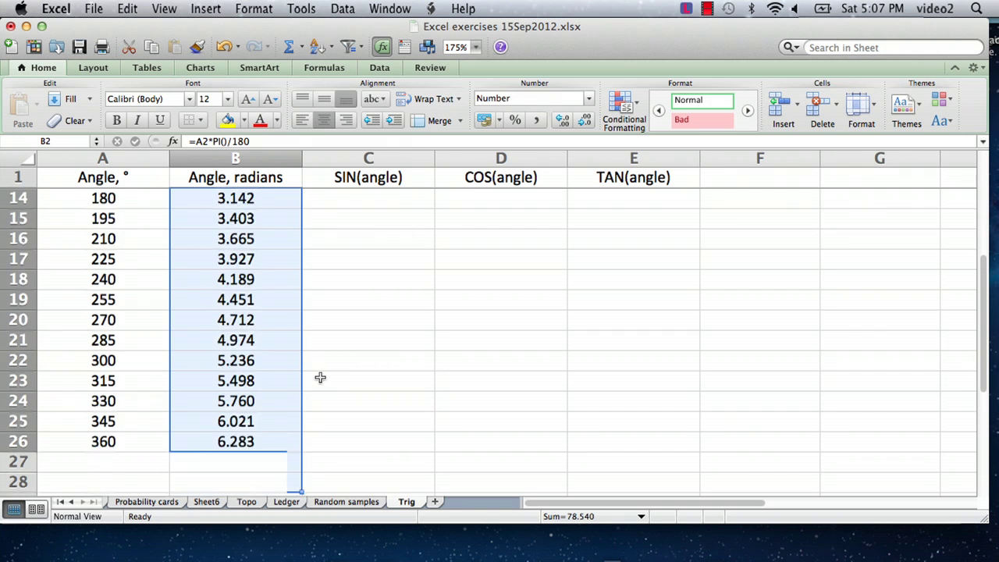
scroll(294, 363, "down", 1)
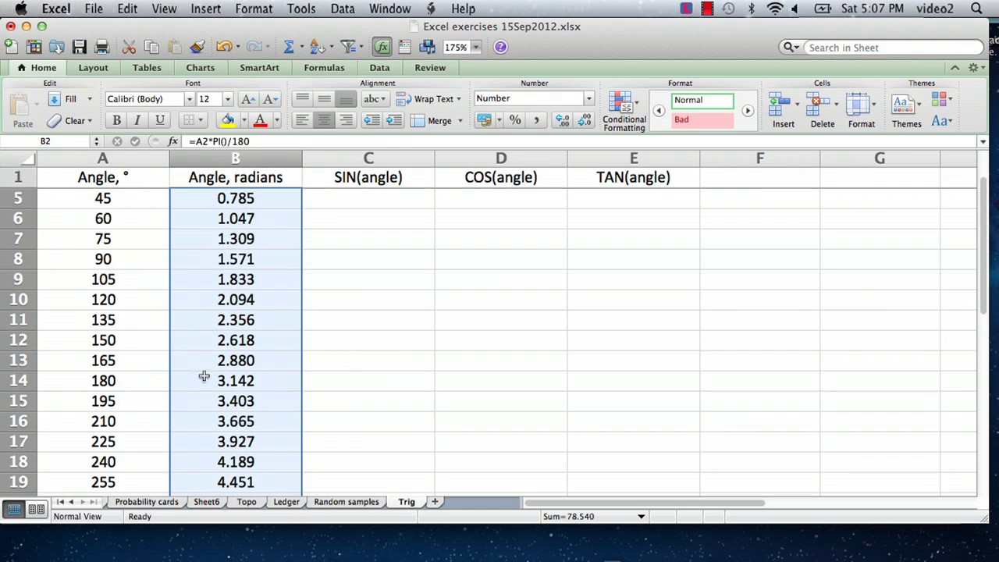
left_click(100, 380)
left_click(248, 380)
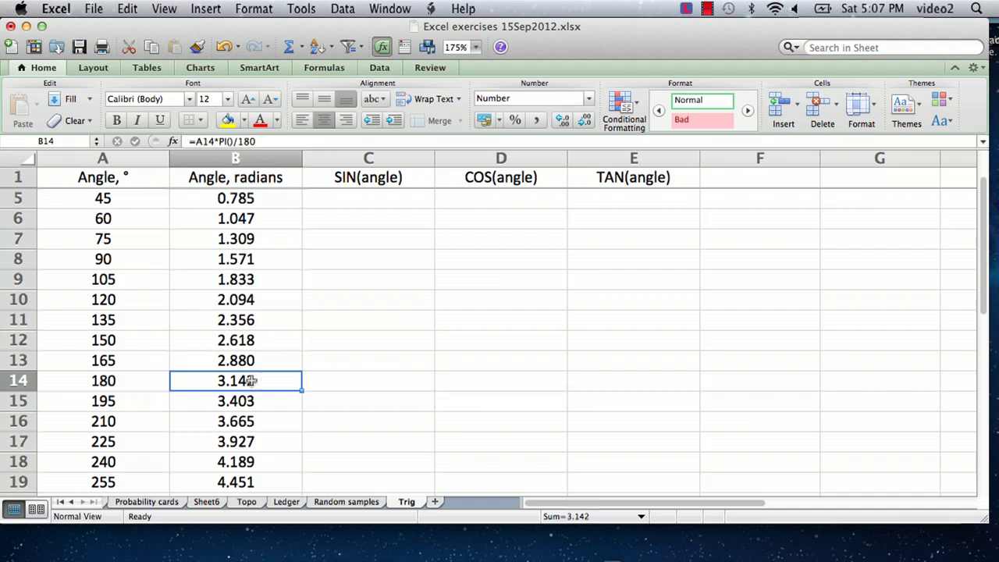
scroll(256, 379, "down", 5)
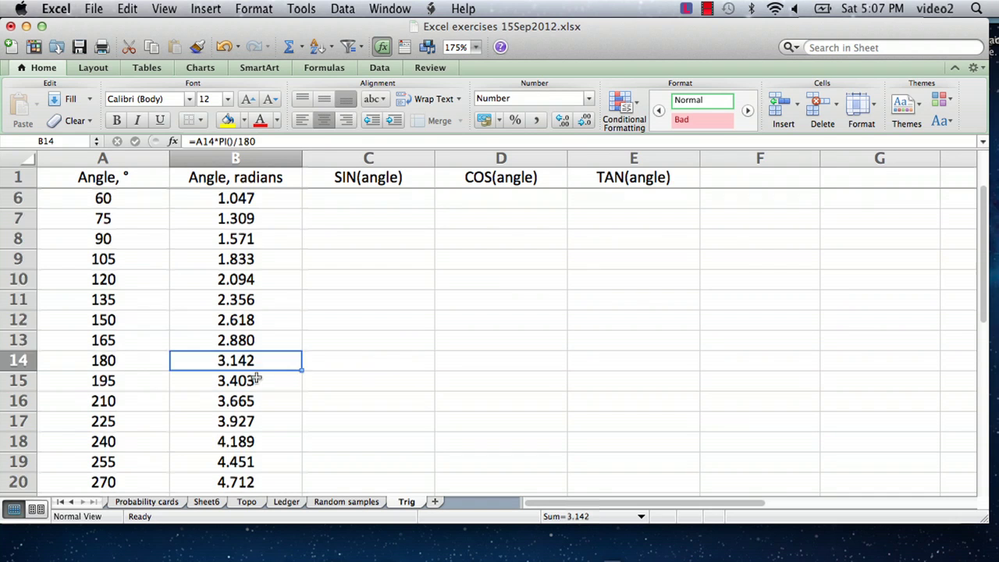
left_click(140, 482)
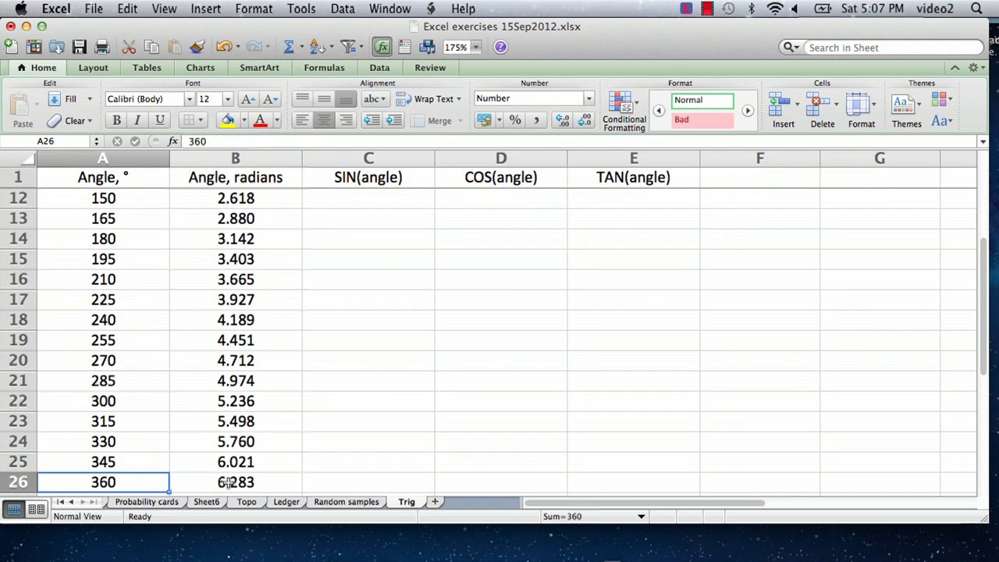
left_click(227, 482)
scroll(300, 425, "up", 4)
scroll(304, 417, "up", 1)
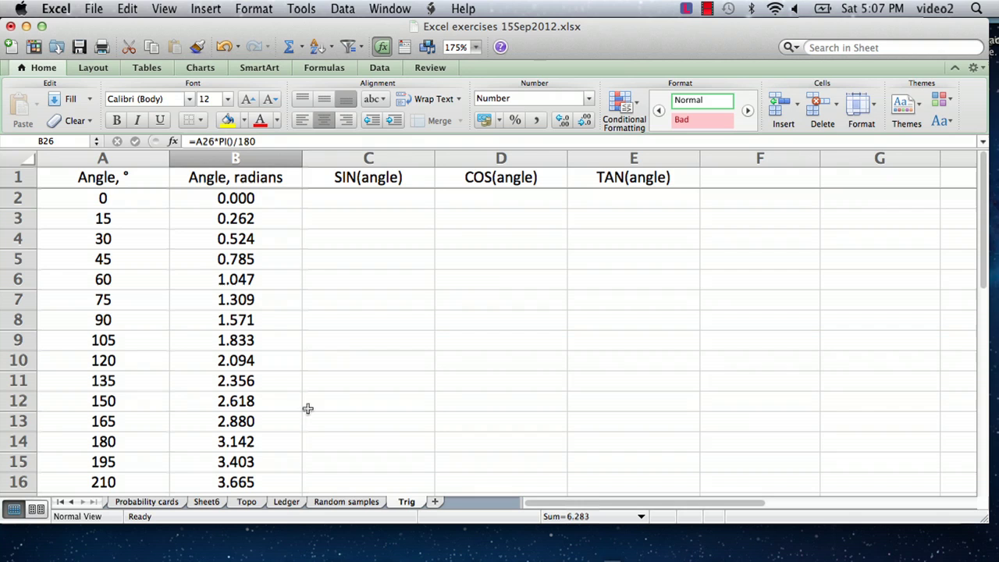
Step: Enter =SIN(B2) in C2 for the sine of the first radian value
left_click(367, 197)
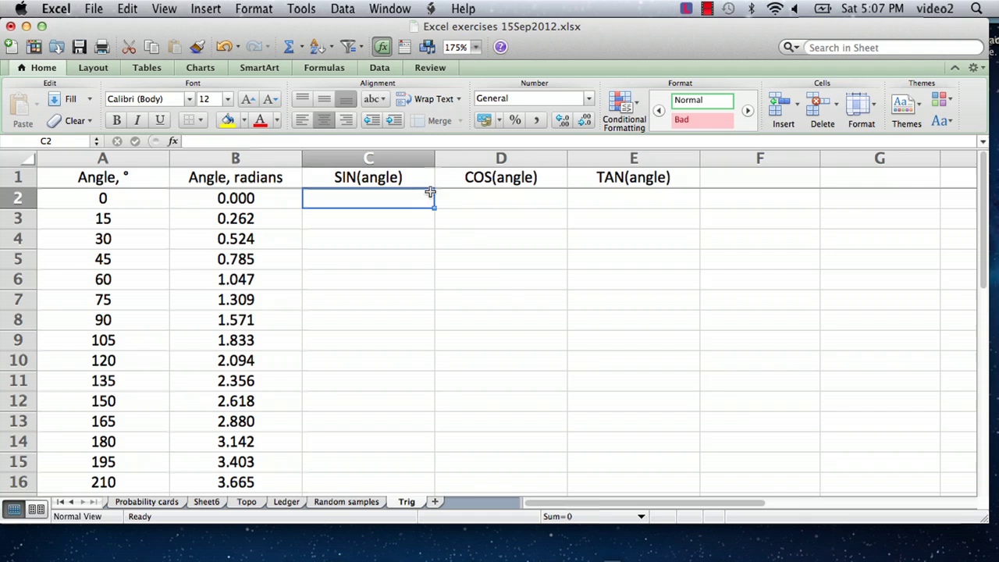
type("=")
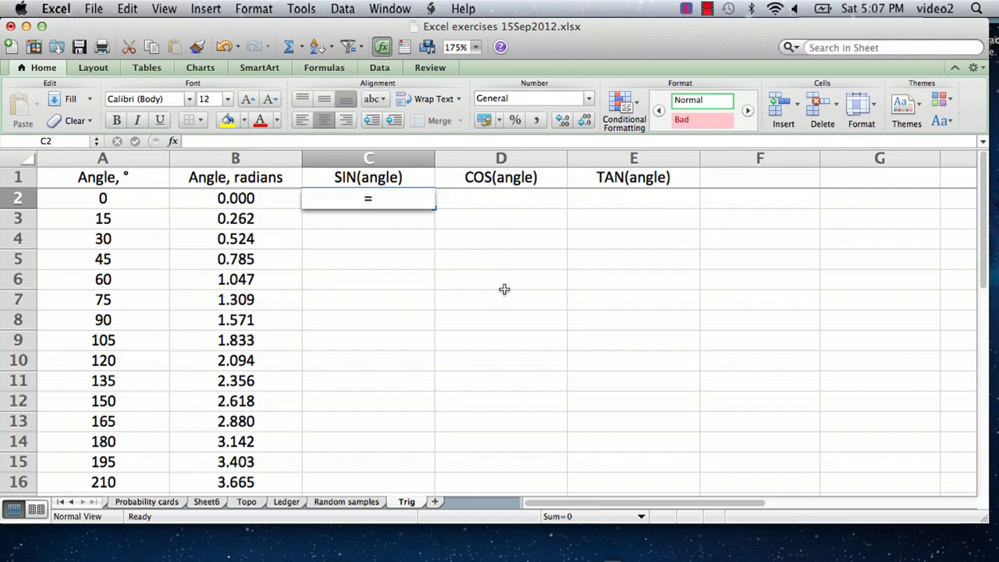
type("sin(")
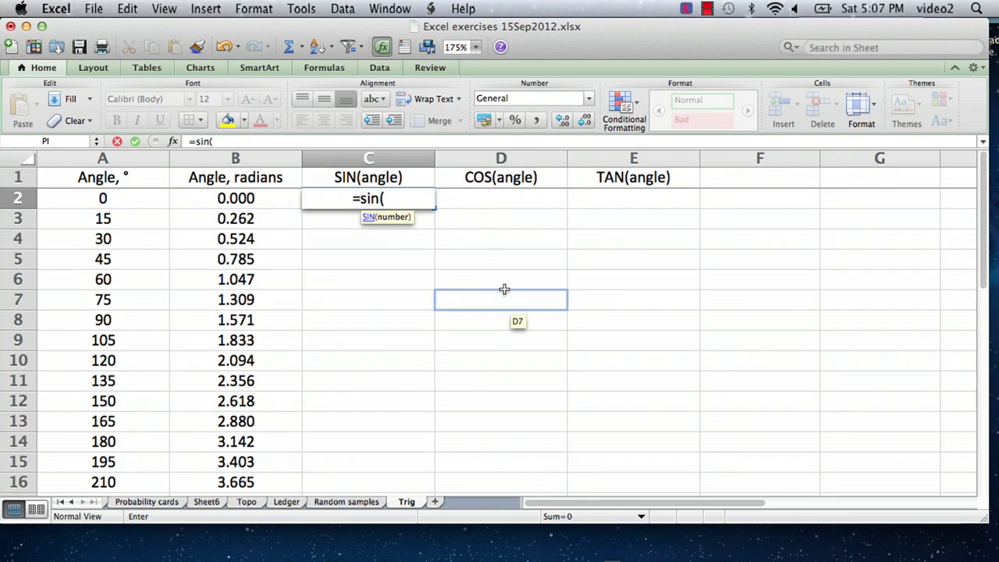
left_click(238, 198)
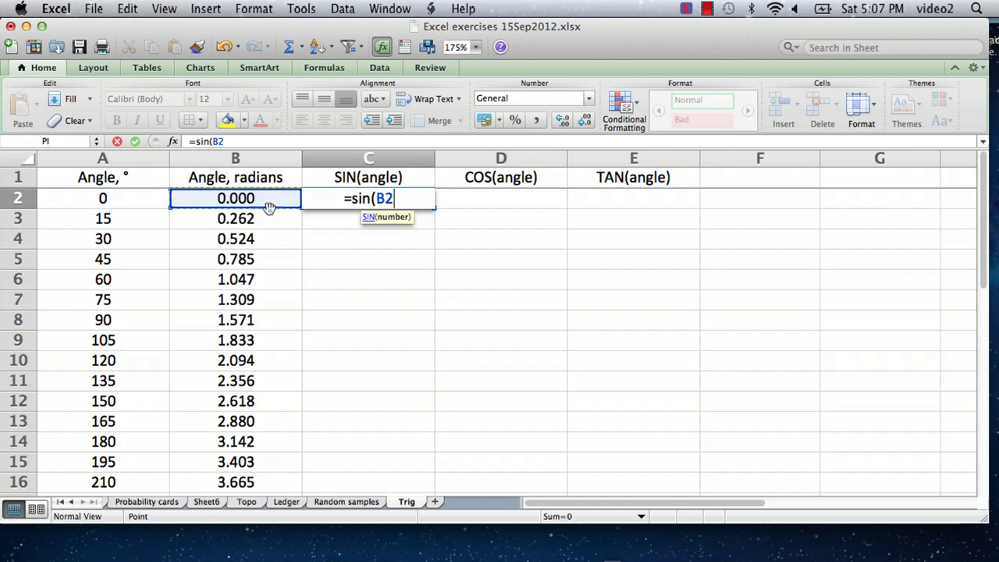
type(")")
key("Return")
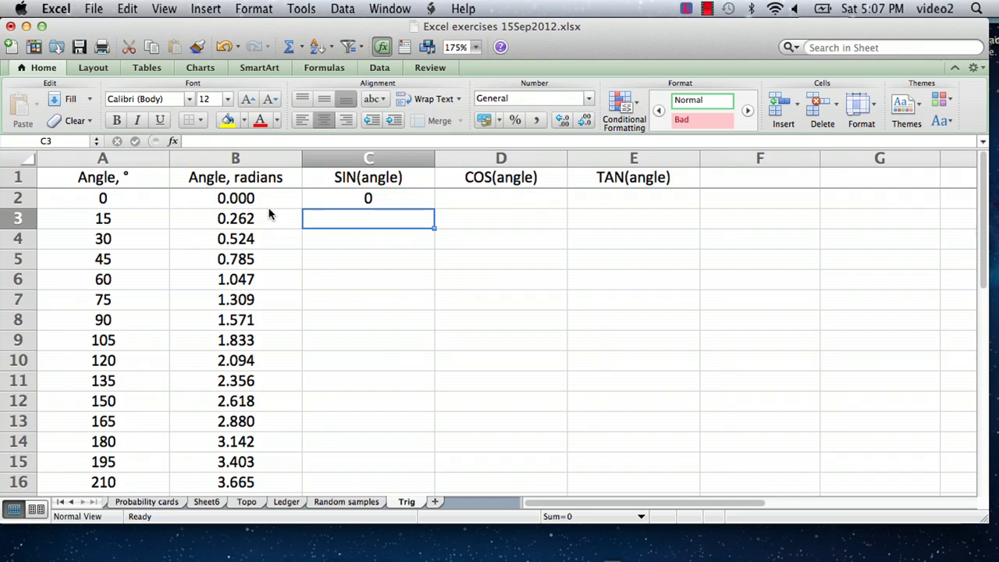
Step: Enter =COS(B2) in D2 and begin the =TAN( formula in E2
left_click(505, 200)
type("=")
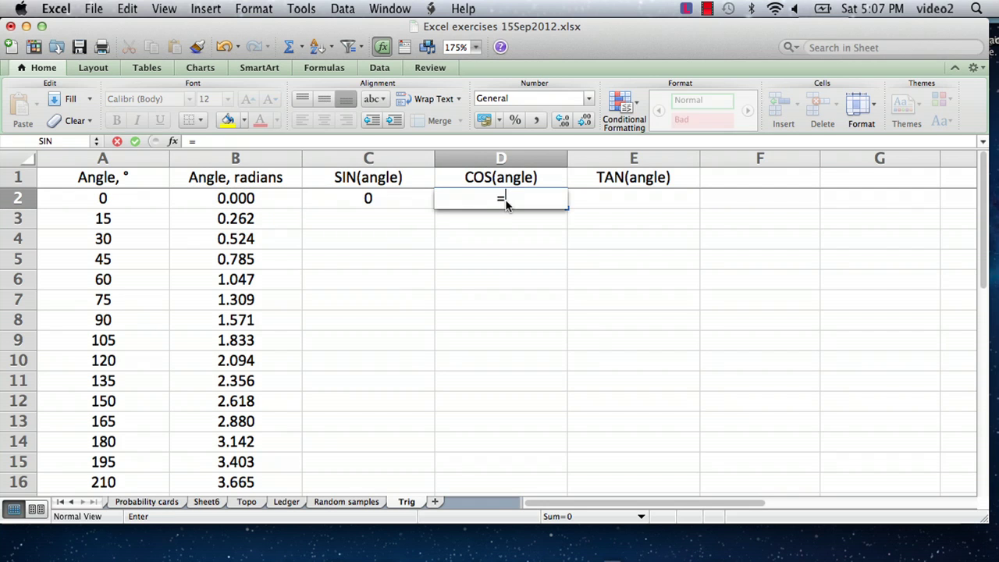
type("cos(")
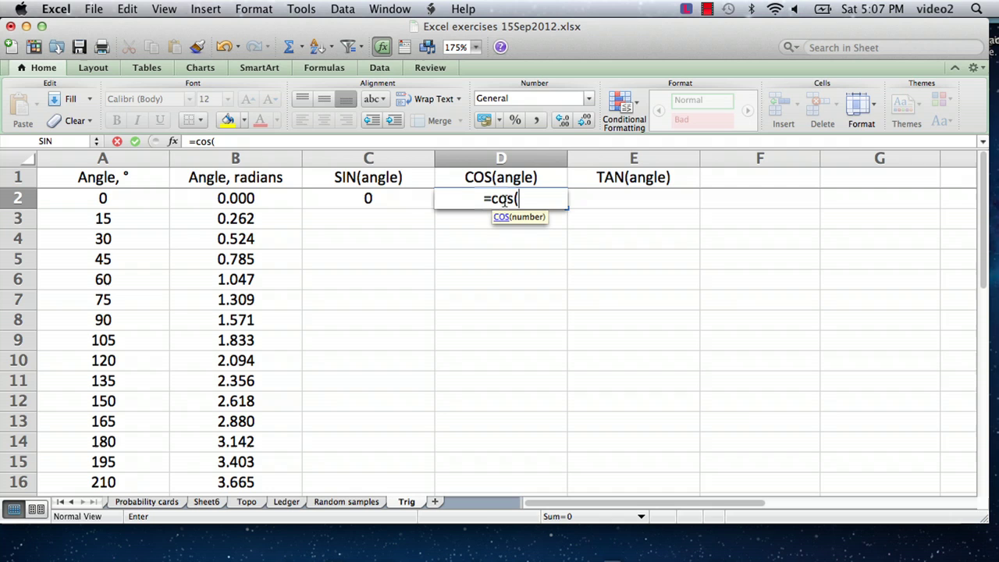
left_click(232, 201)
type(")")
key("Return")
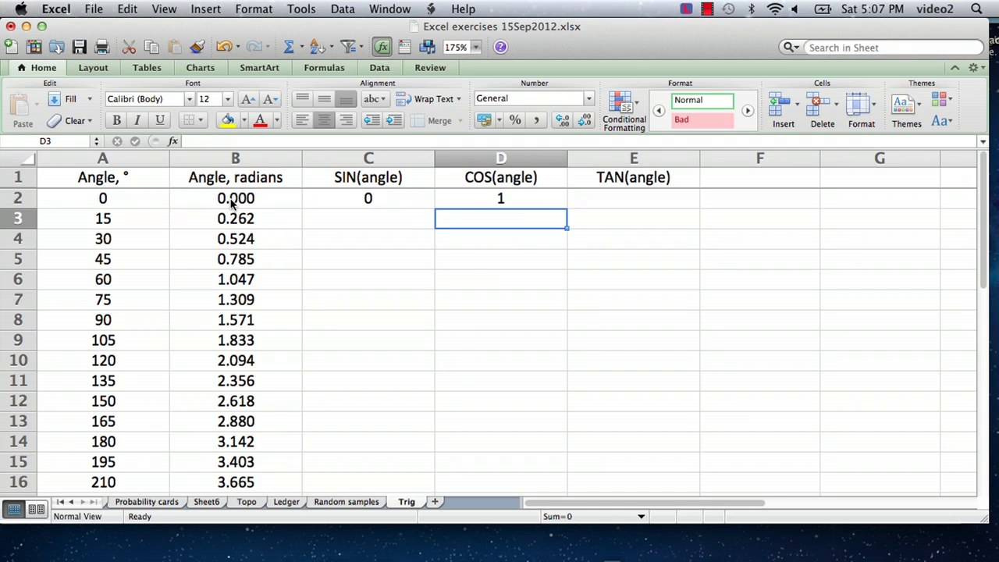
left_click(617, 199)
type("=tan(")
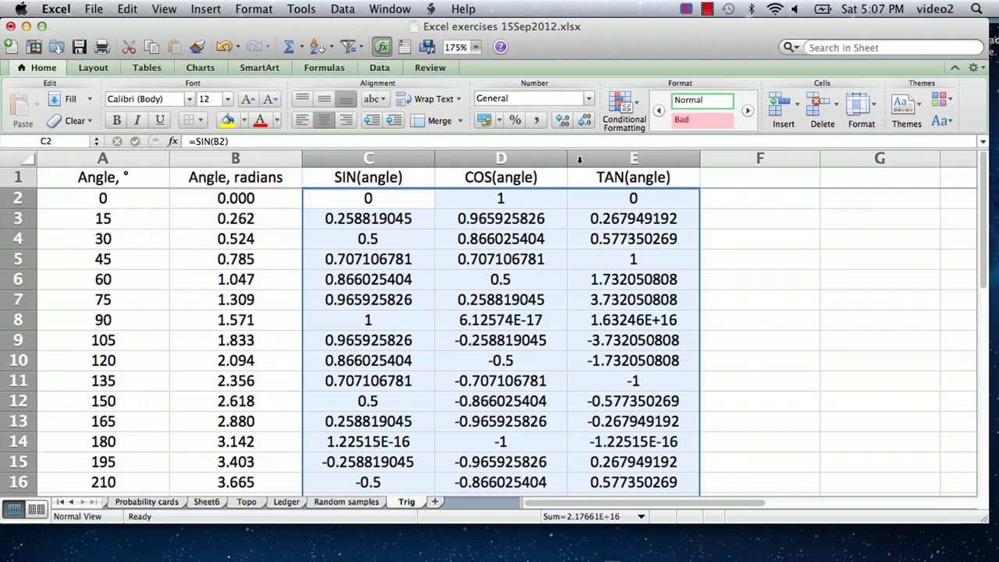
Step: Show the SIN, COS and TAN results to three decimals, then inspect the 90° tangent cell
left_click(563, 122)
left_click(563, 120)
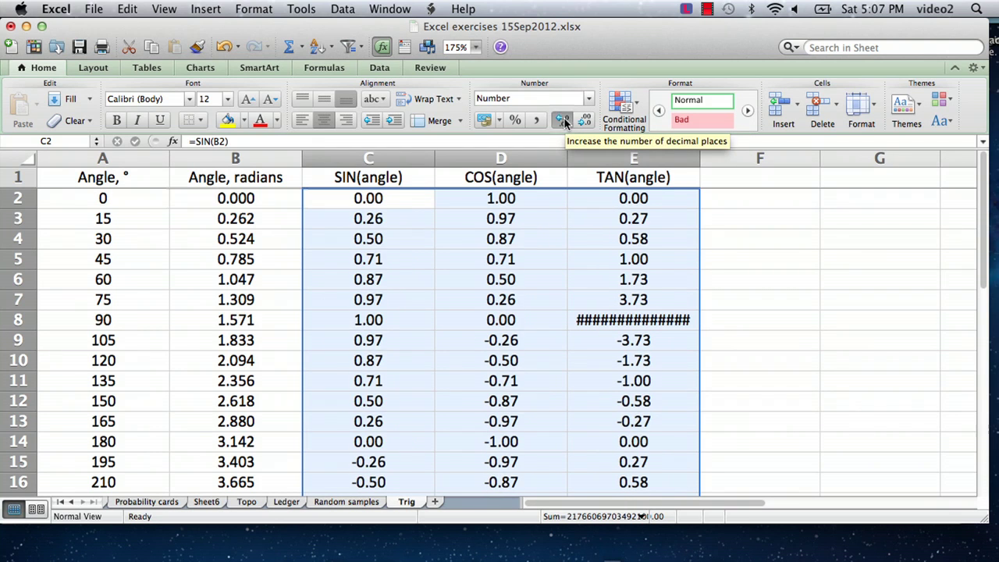
left_click(563, 119)
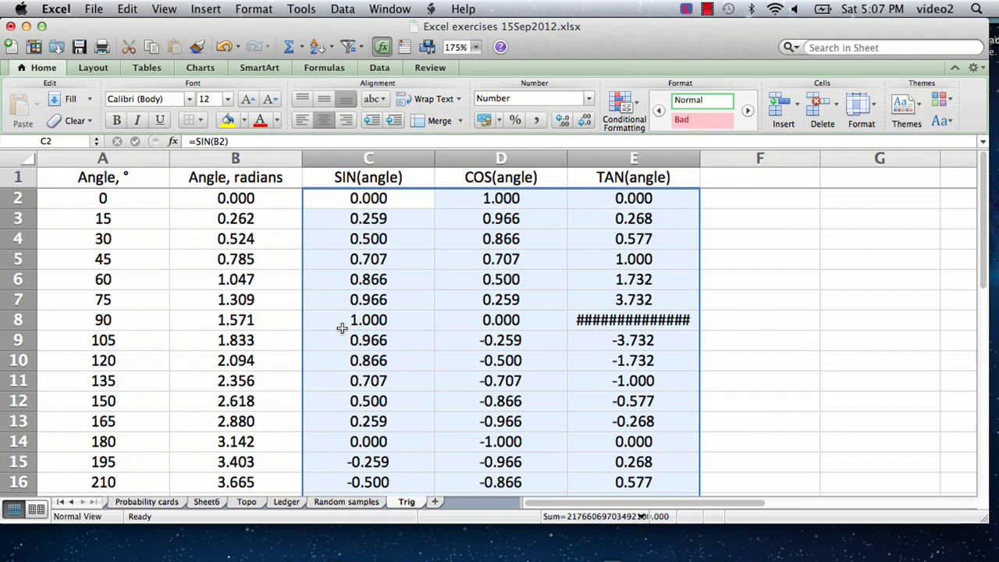
left_click(121, 325)
left_click(615, 319)
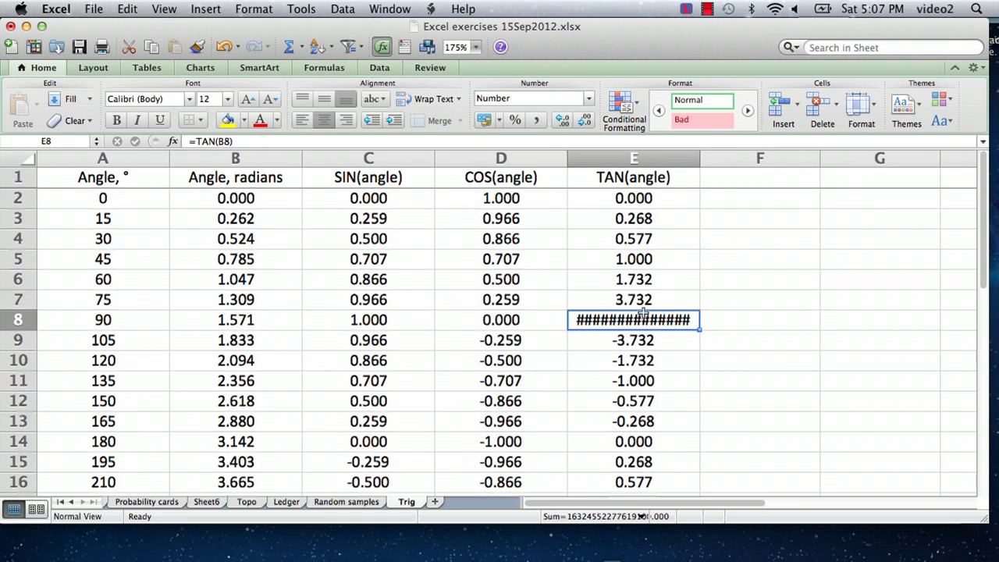
scroll(640, 316, "down", 3)
scroll(642, 318, "up", 3)
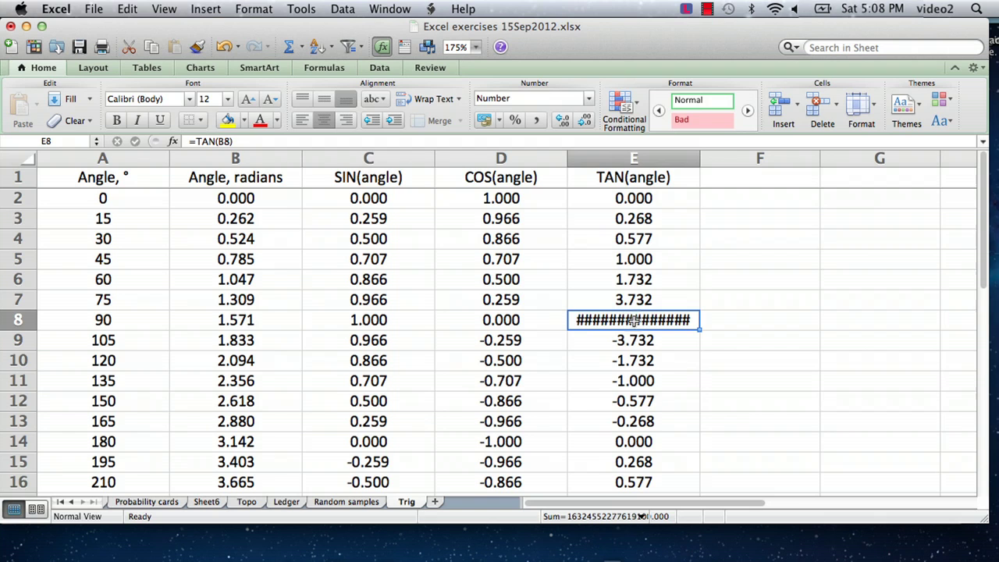